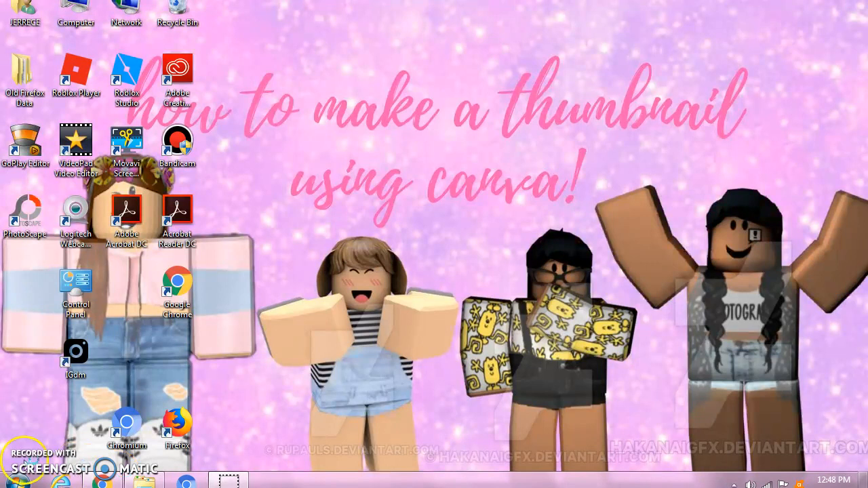
- Switch to Chrome and open the official Canva site from the Yahoo search results for "canva"
left_click(99, 481)
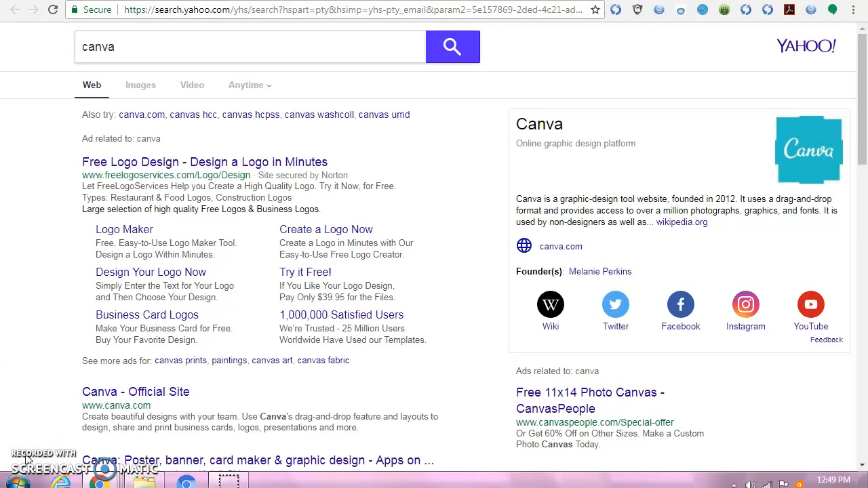
left_click(93, 49)
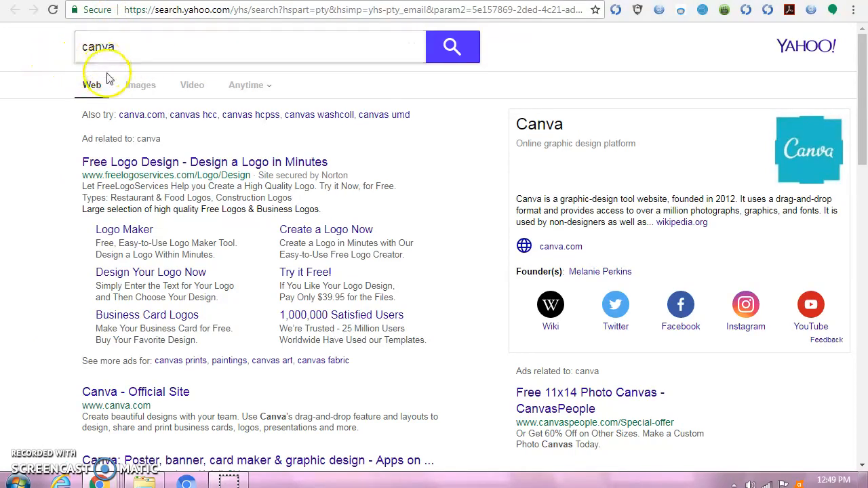
left_click(150, 396)
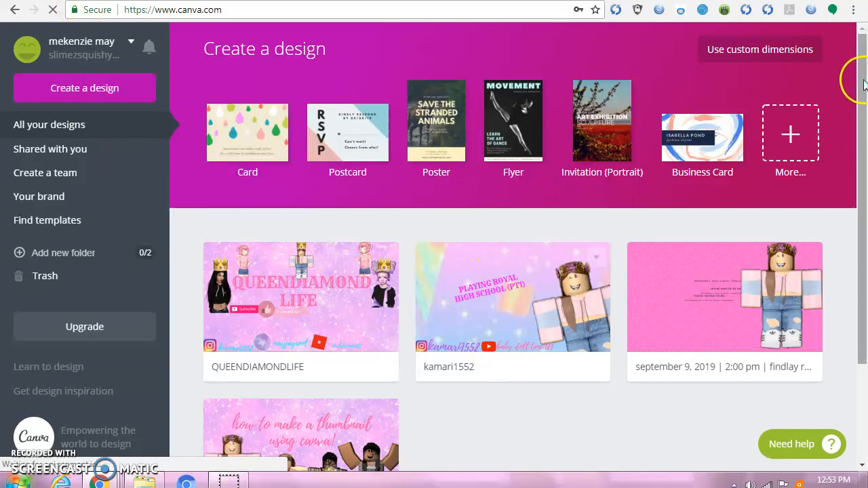
- Create a new blank YouTube Thumbnail design from the Social Media & Email Headers category
scroll(859, 115, "down", 2)
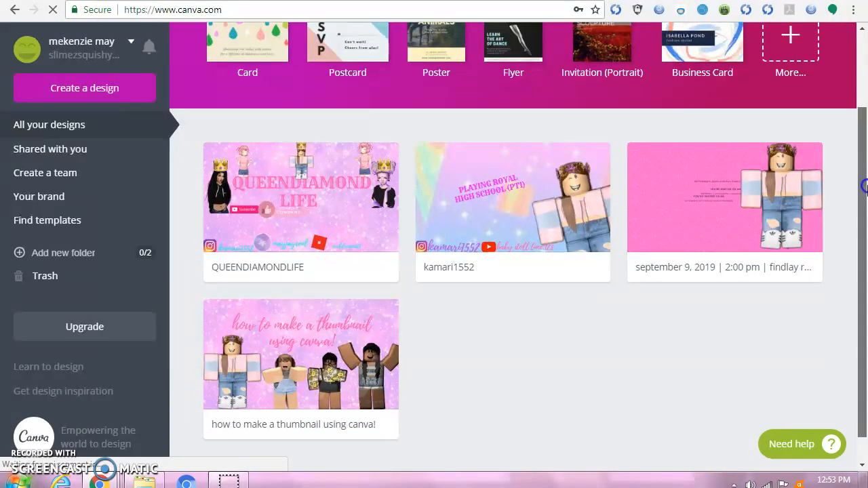
scroll(862, 128, "up", 2)
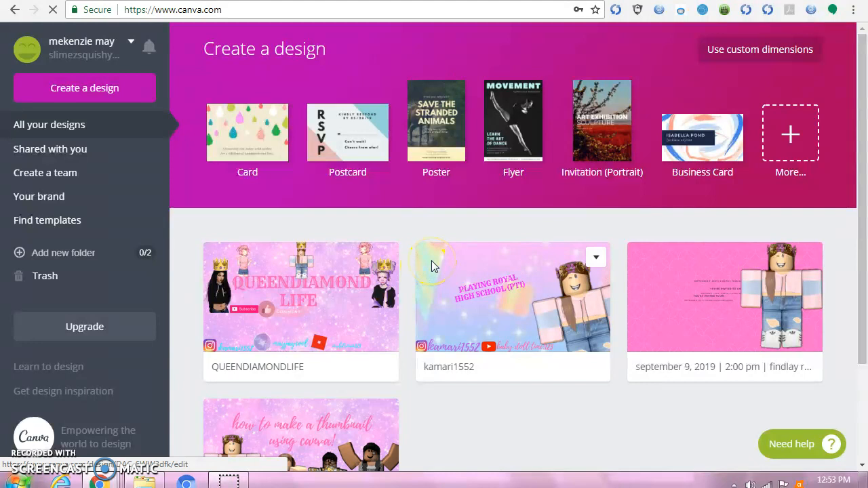
left_click(90, 93)
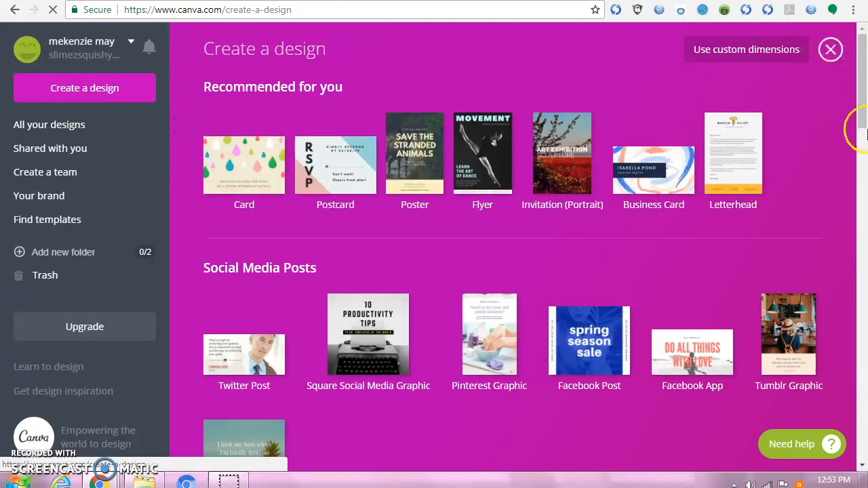
left_click(861, 102)
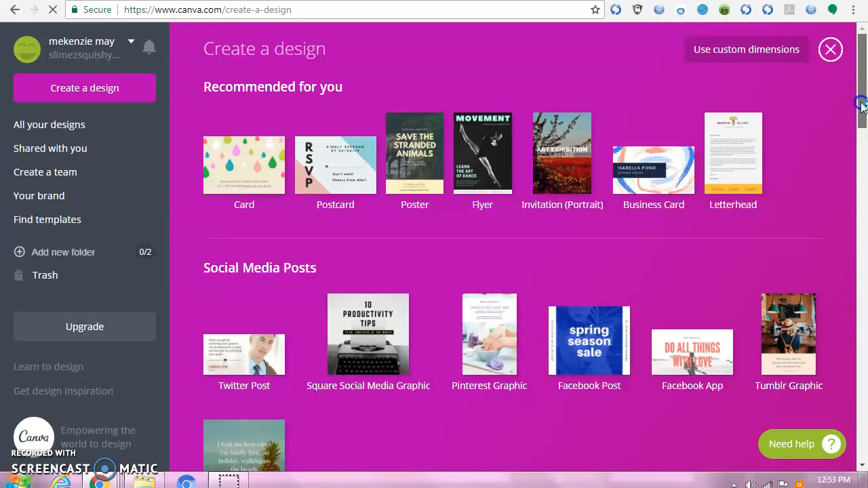
left_click_drag(863, 132, 864, 303)
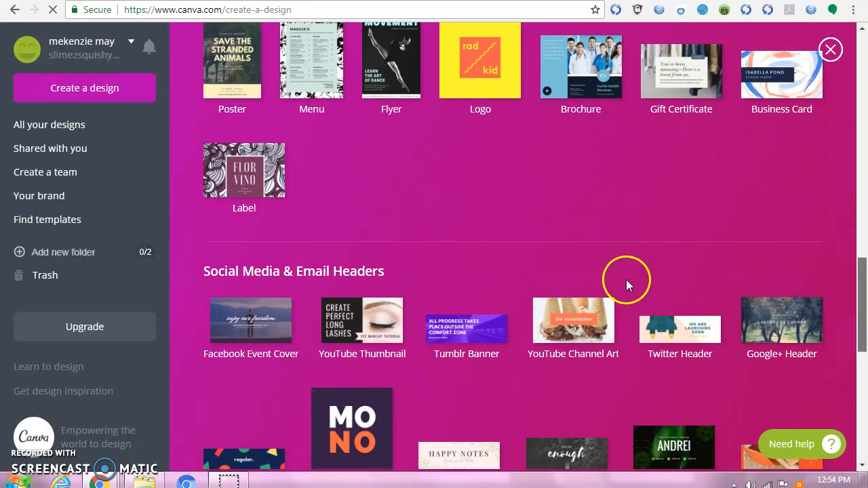
left_click(353, 364)
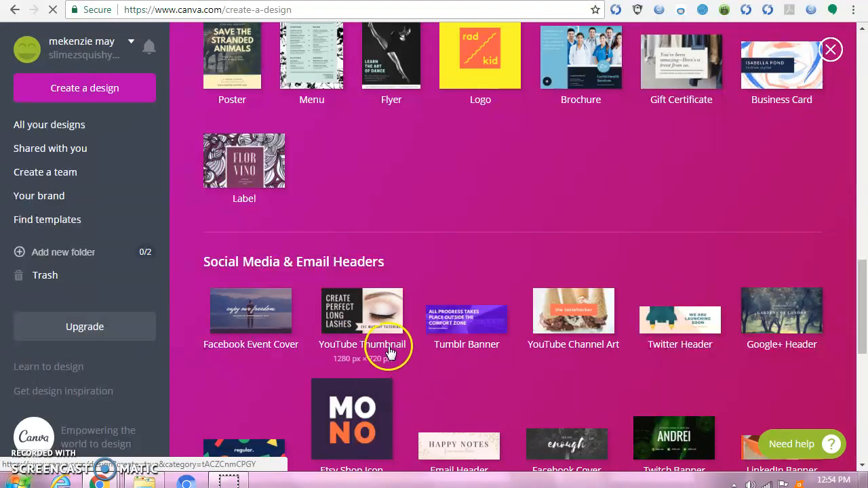
left_click(369, 305)
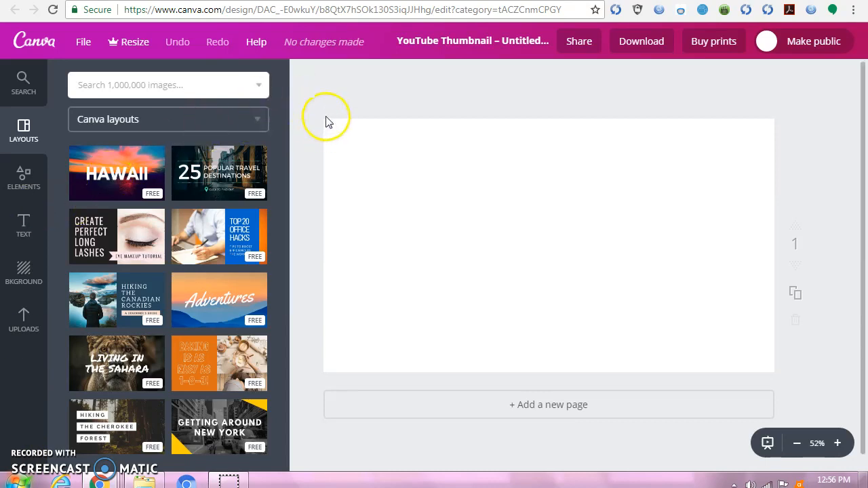
- Look through the available background colours and patterns and the previously uploaded images for the blank thumbnail
left_click_drag(322, 122, 776, 375)
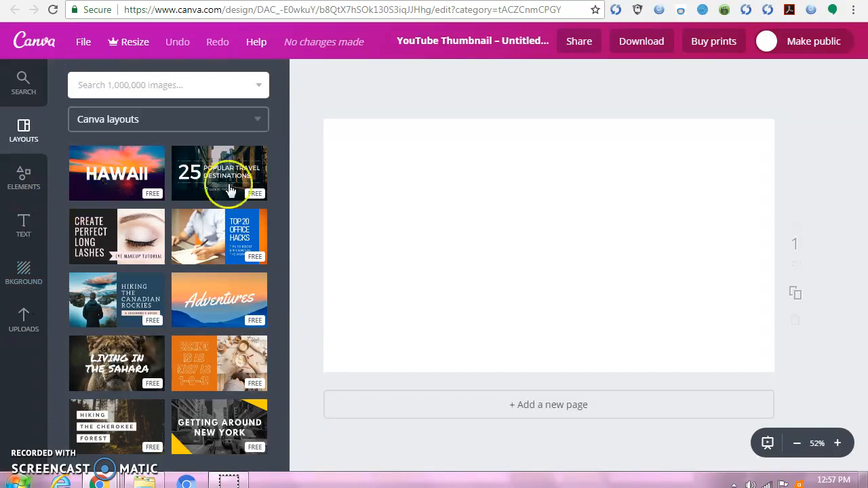
left_click(15, 281)
left_click(419, 134)
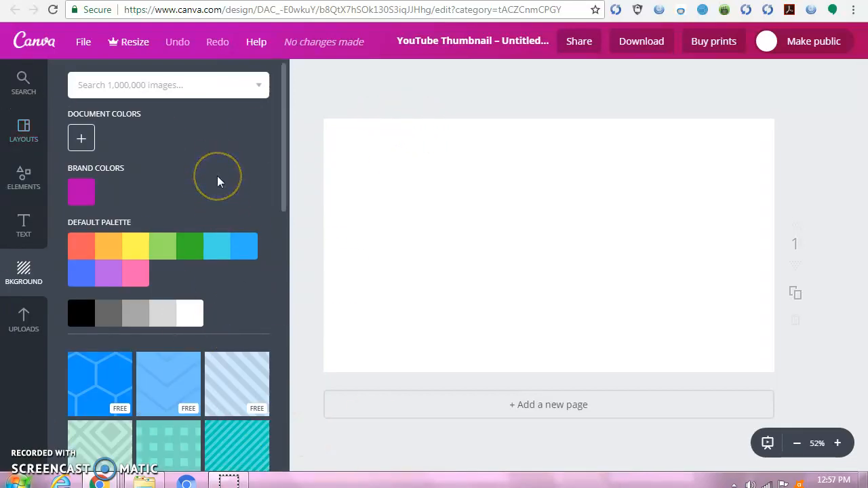
scroll(186, 192, "down", 3)
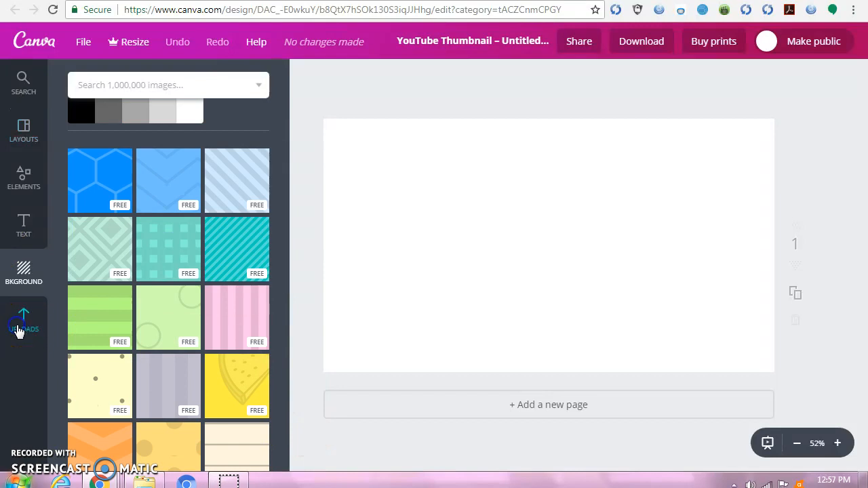
left_click(22, 322)
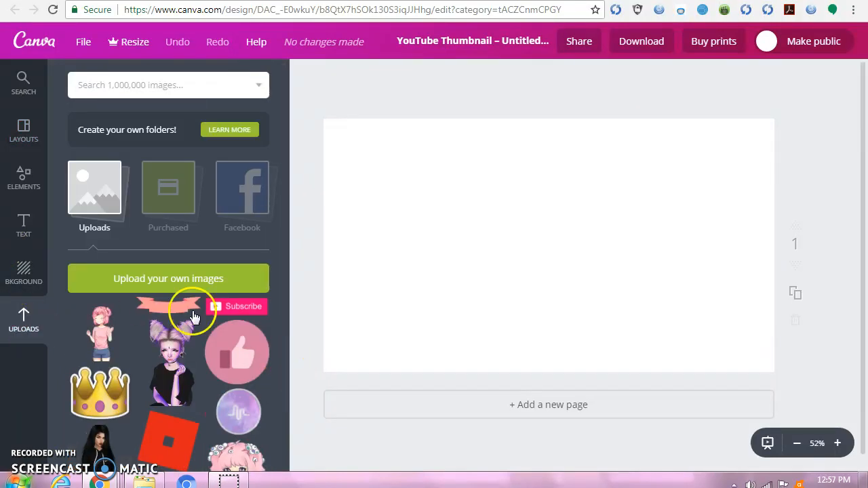
scroll(194, 244, "down", 4)
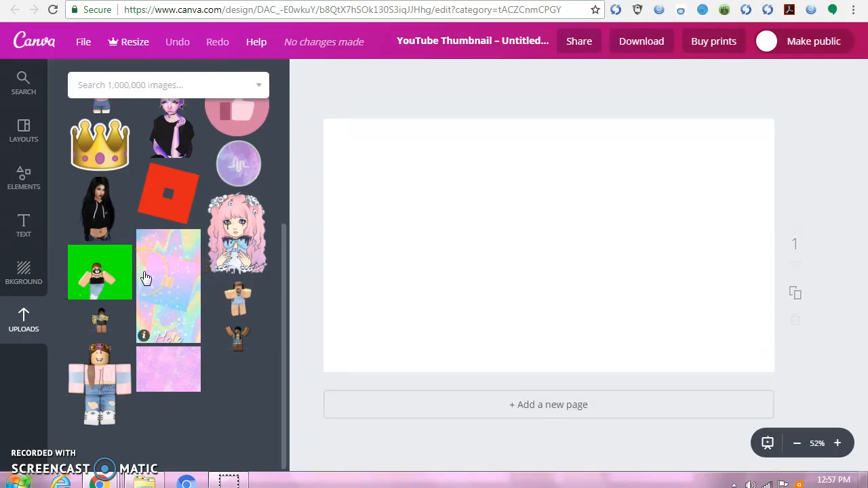
scroll(144, 276, "up", 4)
scroll(144, 274, "down", 2)
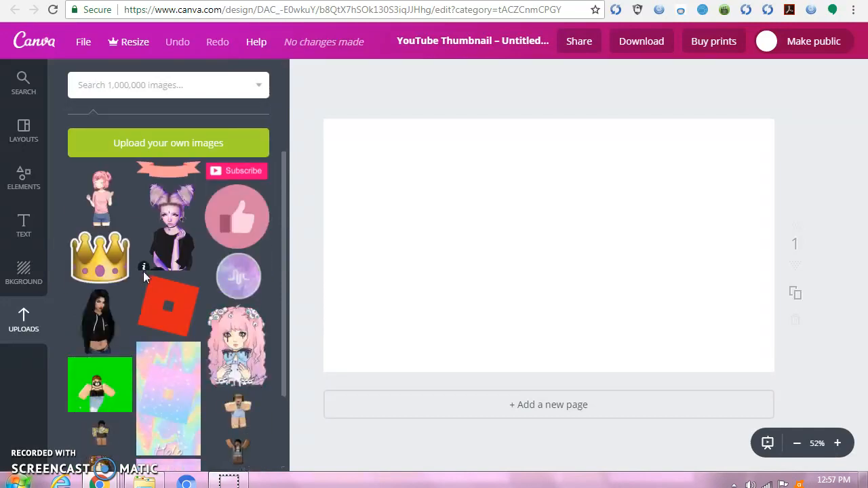
scroll(140, 261, "up", 2)
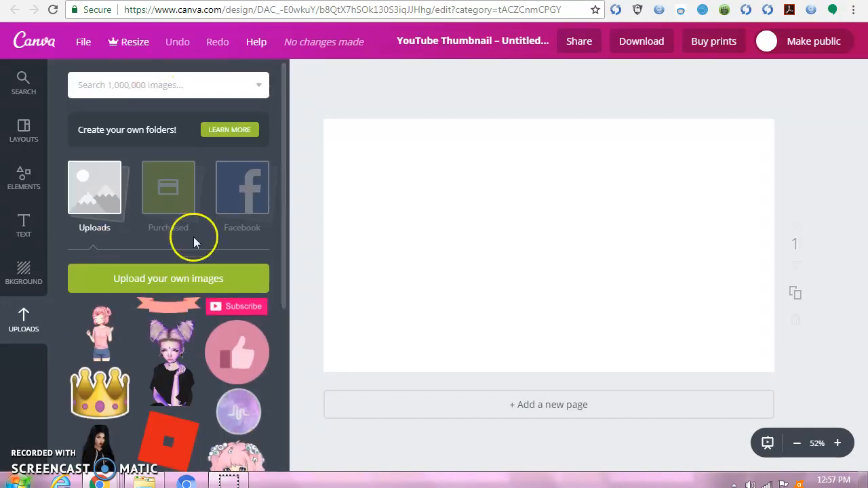
- Upload a pastel galaxy image and place it as the background filling the whole thumbnail
left_click(187, 280)
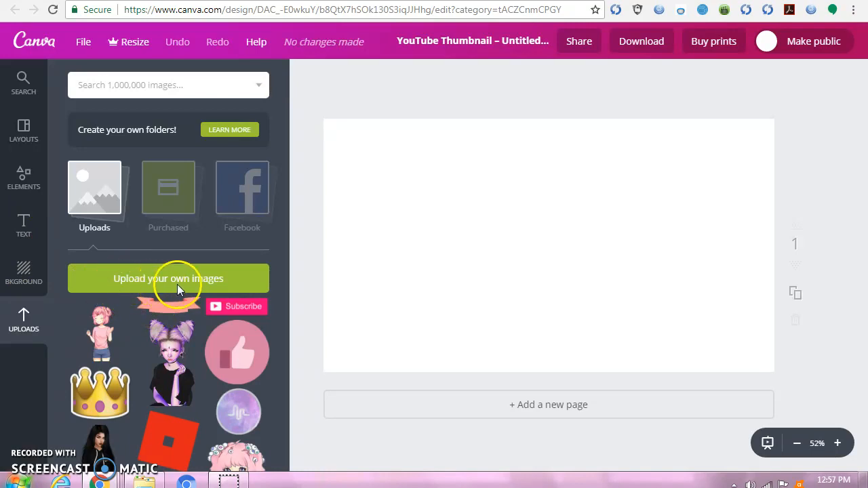
left_click(207, 280)
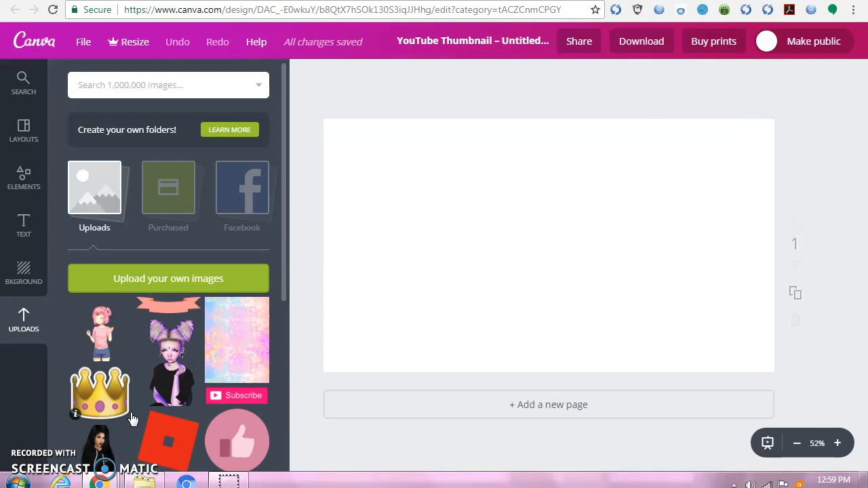
left_click(246, 328)
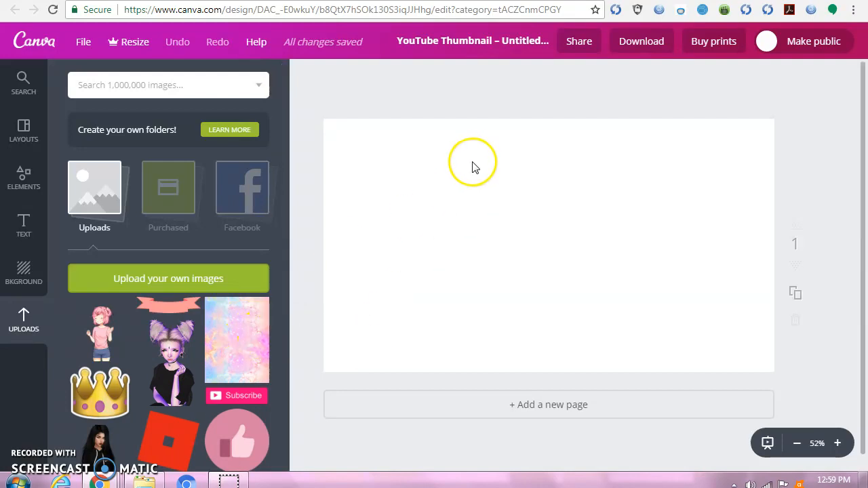
left_click_drag(242, 327, 485, 254)
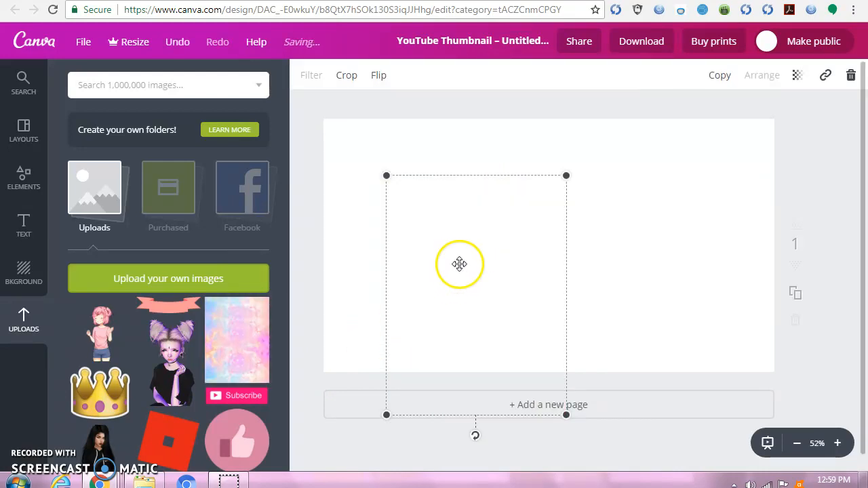
left_click_drag(493, 275, 423, 219)
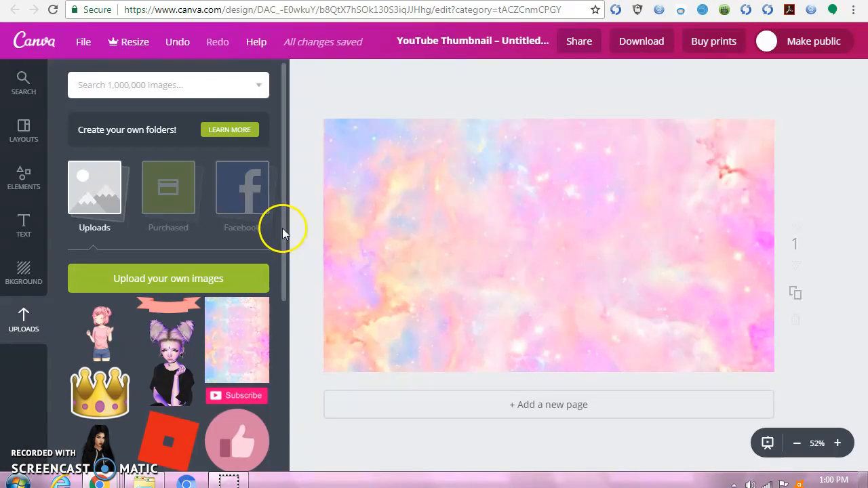
- Search Yahoo Images for "roblox character transparent backrond" to find a character for the thumbnail
left_click_drag(282, 230, 306, 417)
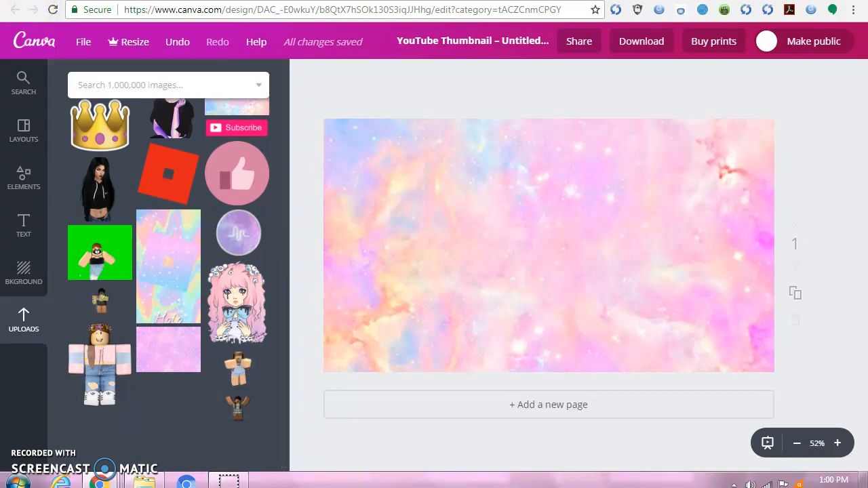
left_click(5, 84)
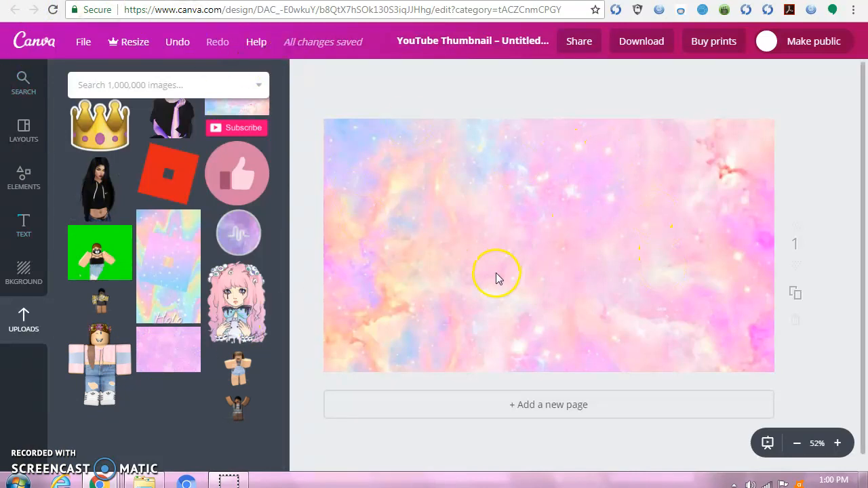
left_click(62, 474)
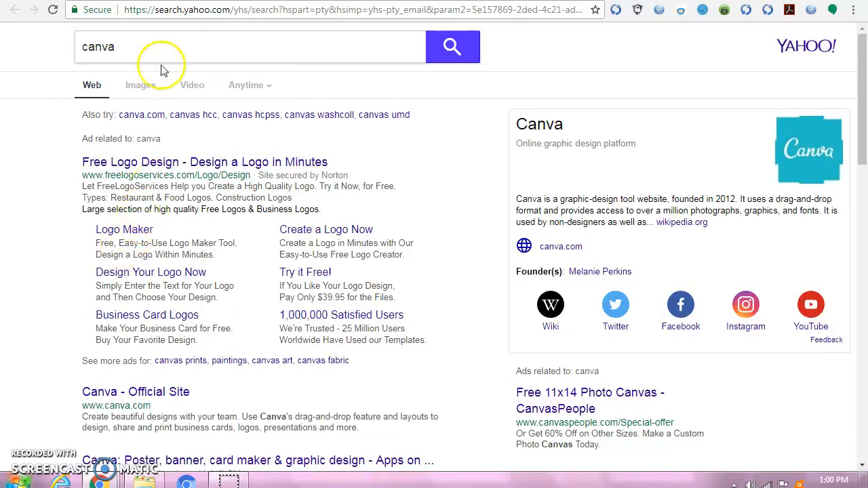
left_click(190, 52)
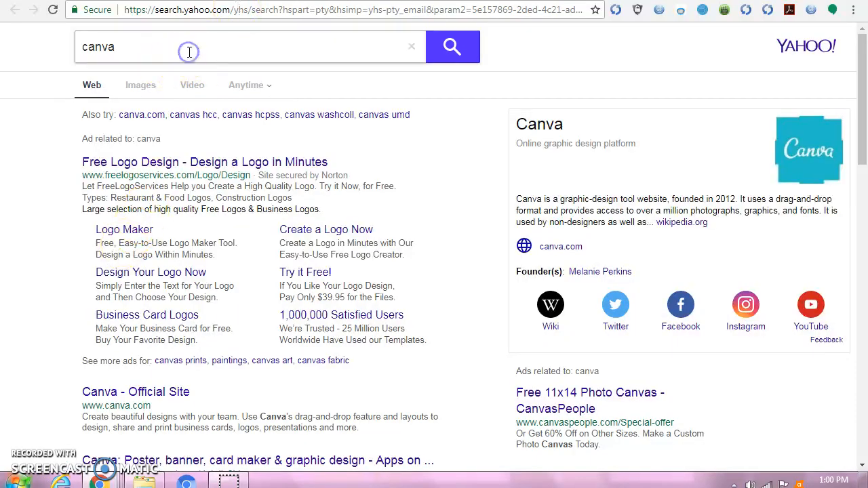
key("BackSpace")
key("BackSpace")
key("BackSpace")
key("BackSpace")
key("BackSpace")
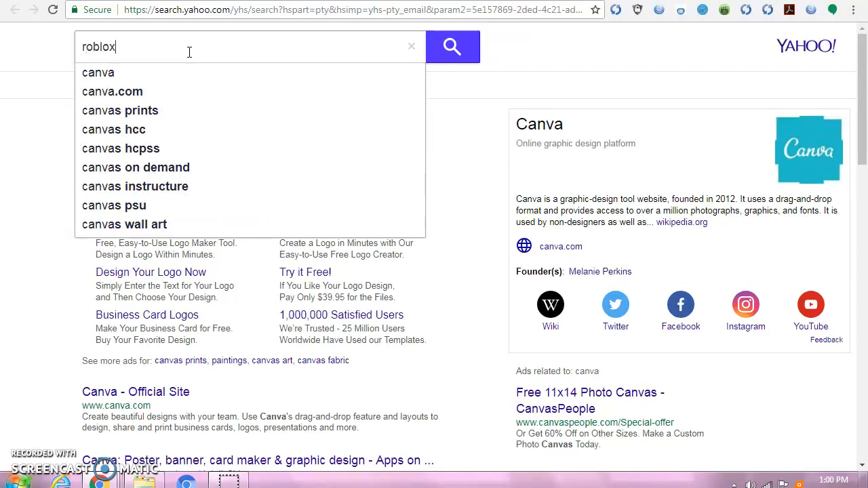
type("robloxch")
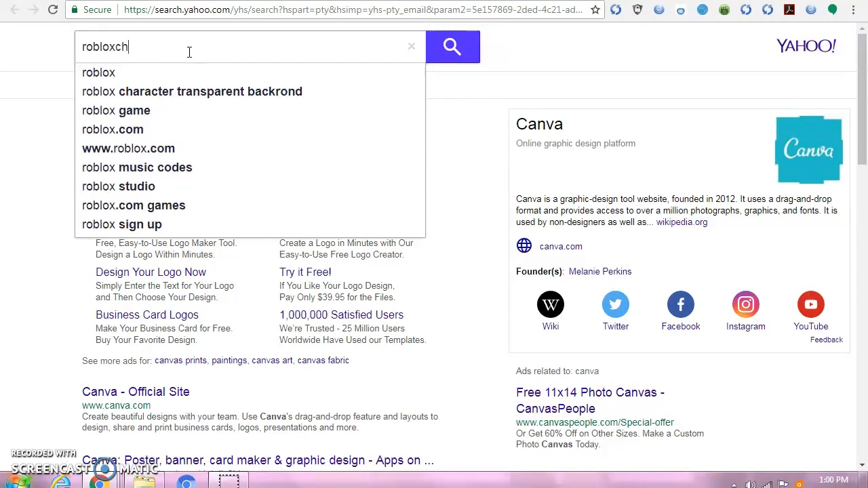
type("aract")
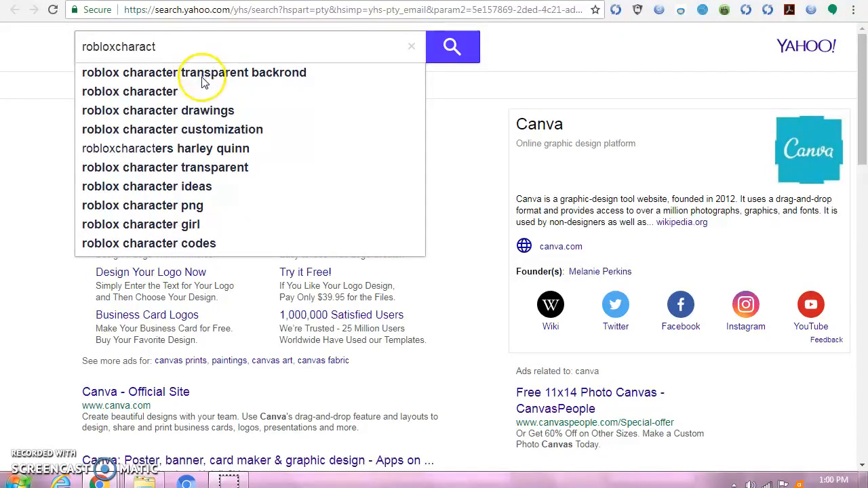
left_click(166, 77)
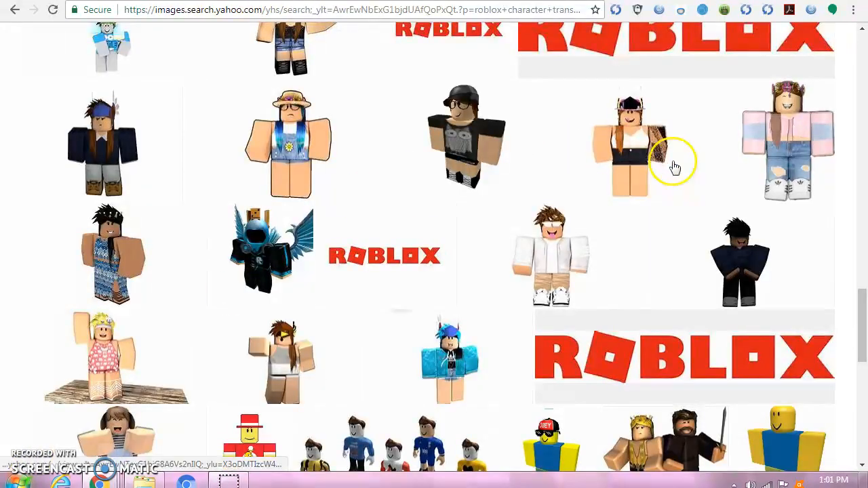
- Open the result showing the Roblox character with a black cap, white top and dark shorts, and save its image to the computer
left_click(632, 149)
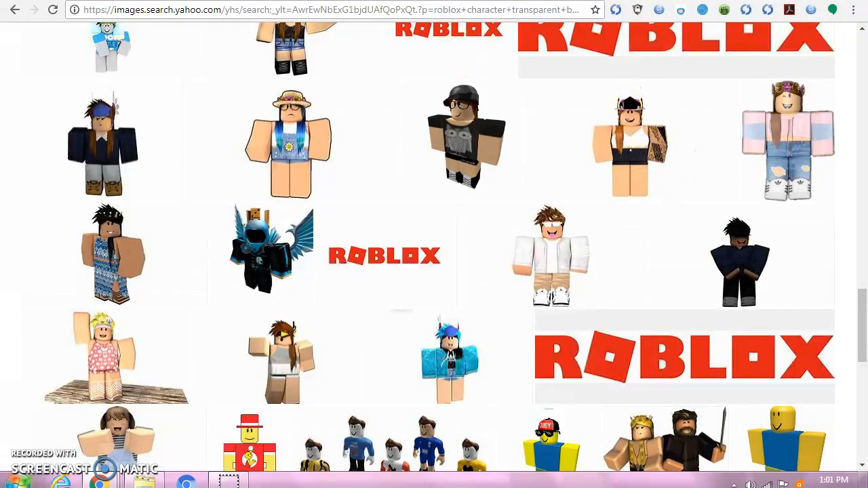
left_click(638, 136)
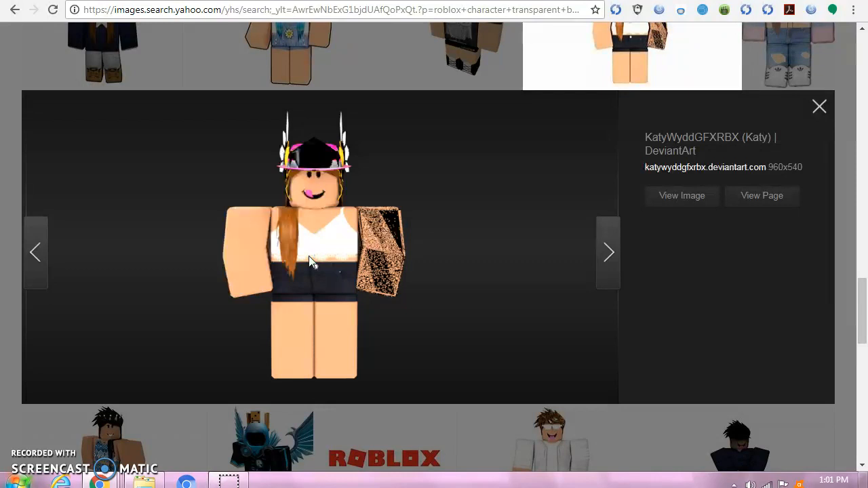
right_click(309, 261)
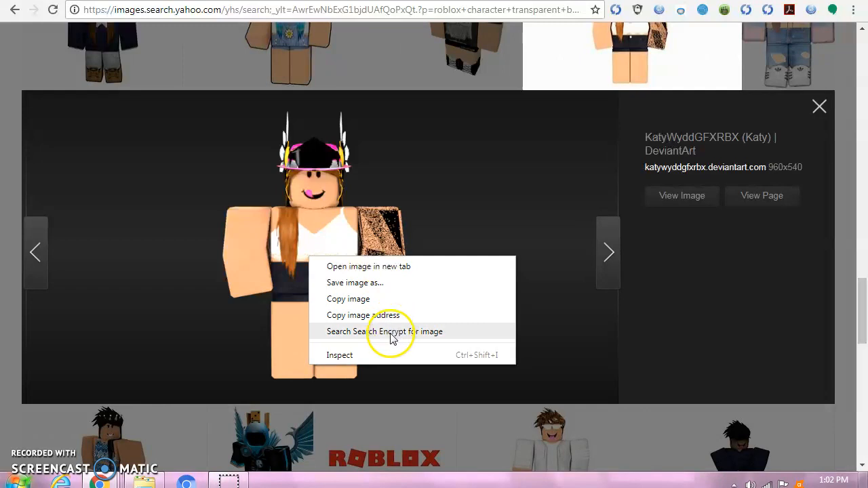
left_click(363, 284)
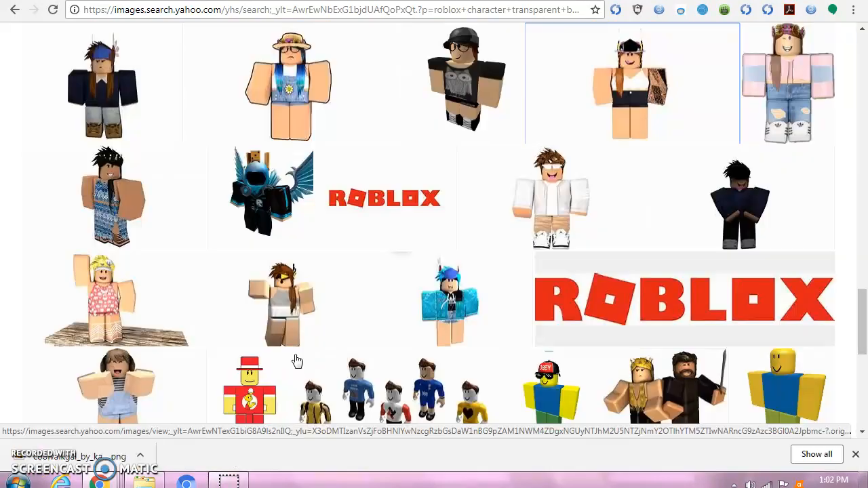
left_click(282, 343)
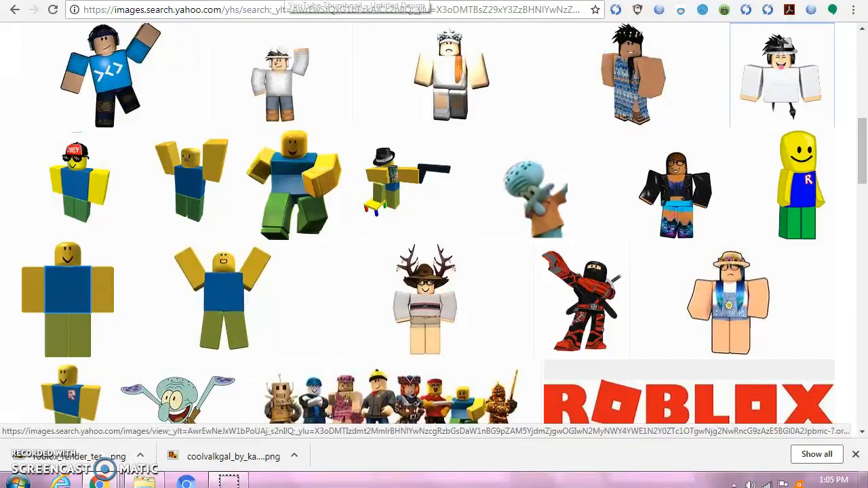
- Switch back to Canva, reload the interrupted thumbnail design, and place the uploaded Roblox characters on opposite sides of the galaxy background
left_click(286, 0)
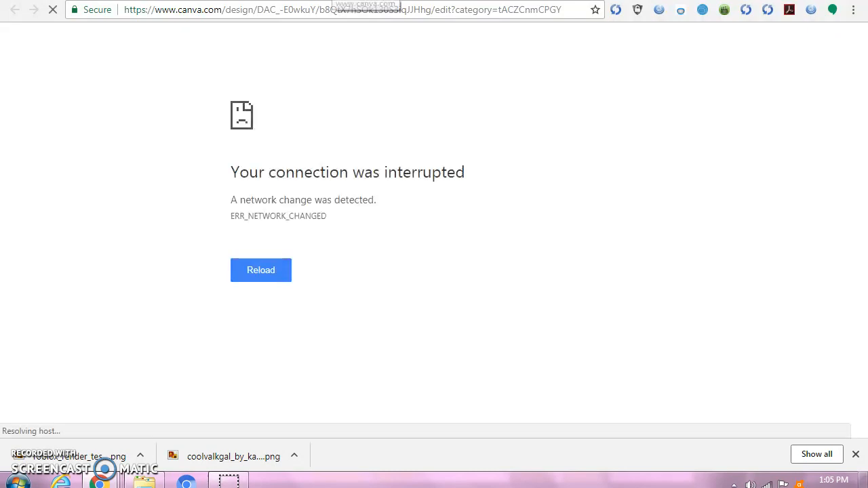
left_click(259, 271)
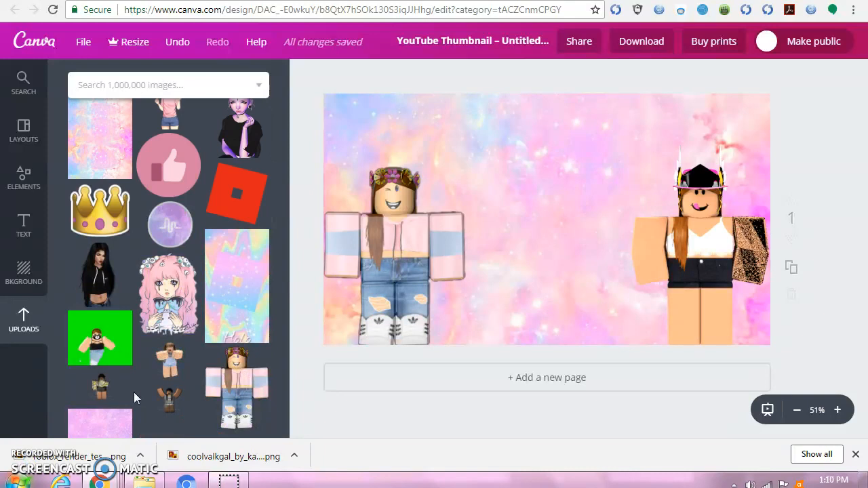
left_click_drag(99, 405, 632, 203)
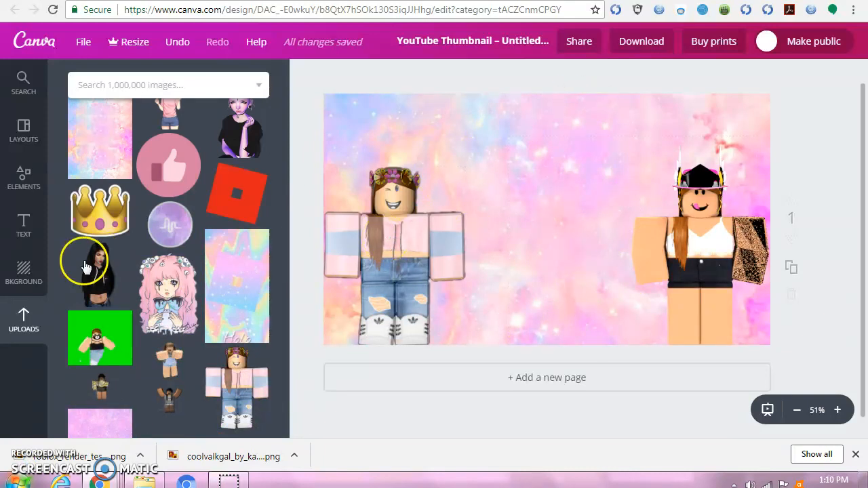
- Open the text options and look through the available text styles for the thumbnail's title
left_click(20, 239)
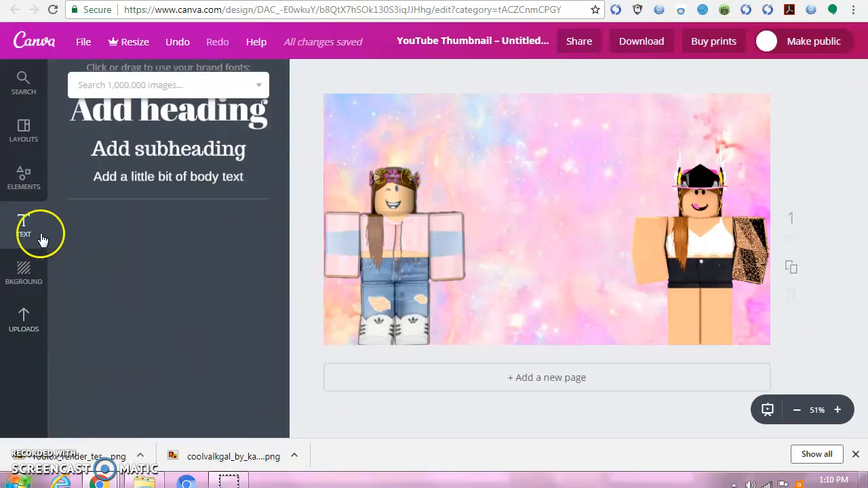
scroll(122, 337, "down", 1)
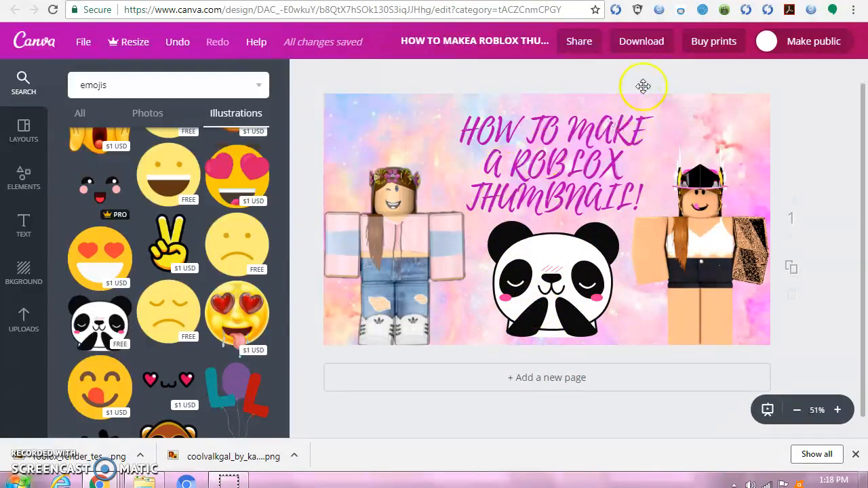
- Download the finished thumbnail as an image with the PNG (Recommended) file type
left_click(641, 44)
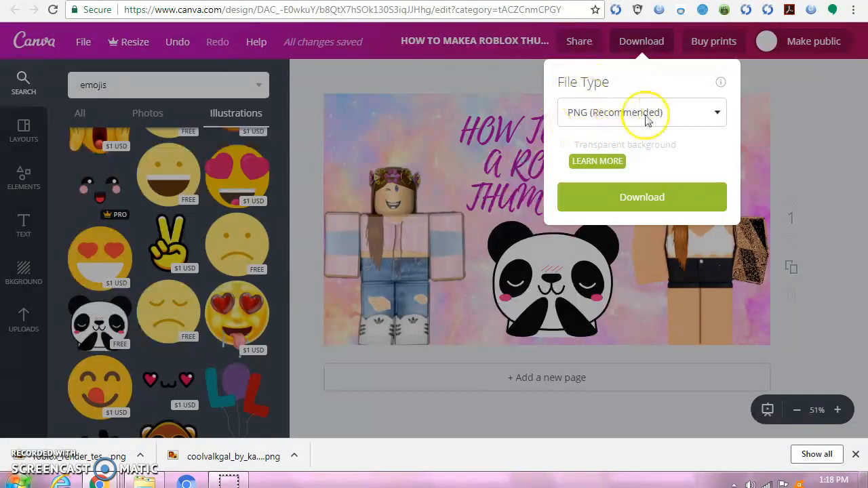
left_click(629, 201)
left_click(628, 199)
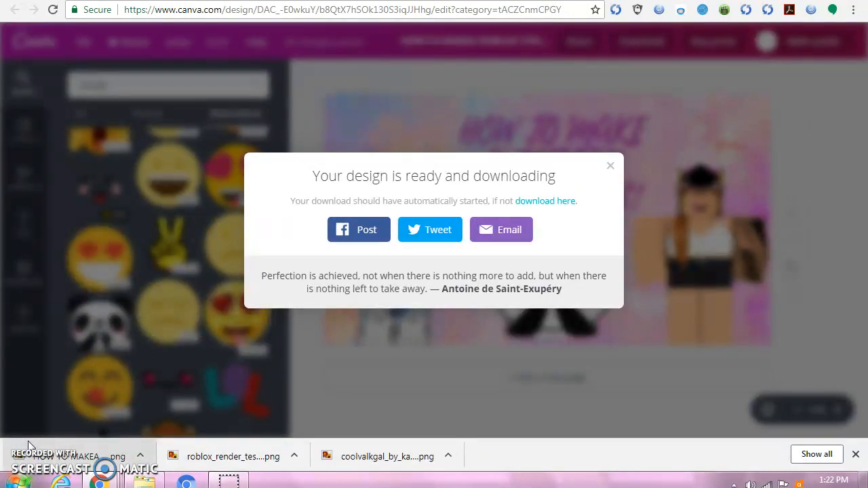
- Open the downloaded thumbnail PNG to check the finished image, and close the viewer and the download message
left_click(28, 443)
right_click(29, 445)
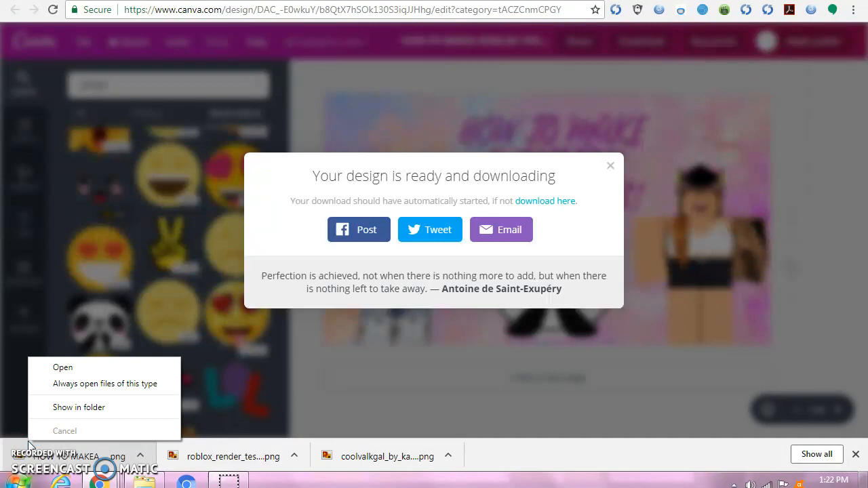
key("Down")
key("Return")
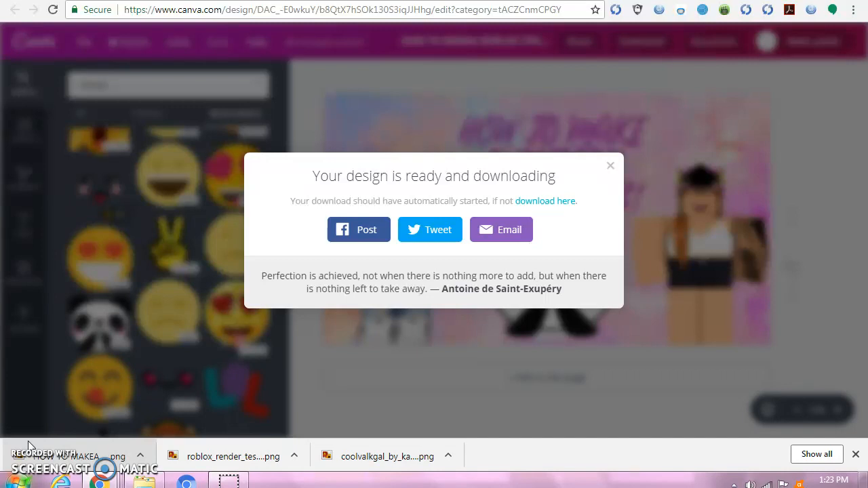
left_click(29, 445)
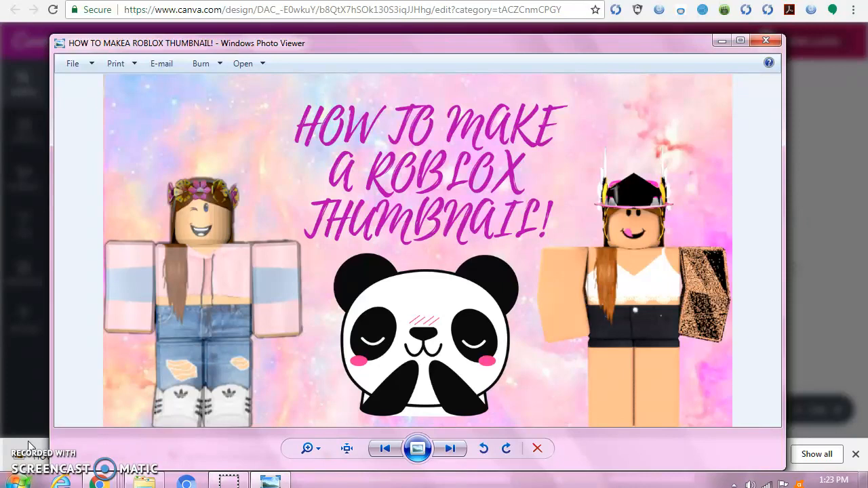
left_click(764, 42)
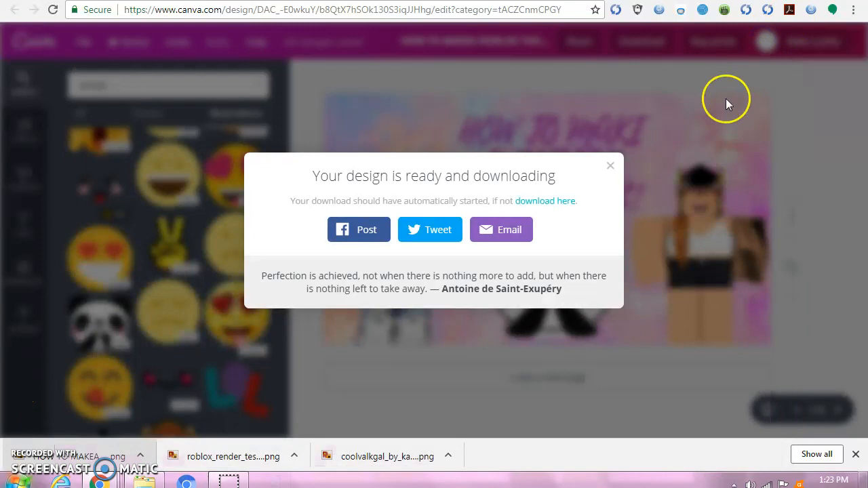
left_click(611, 165)
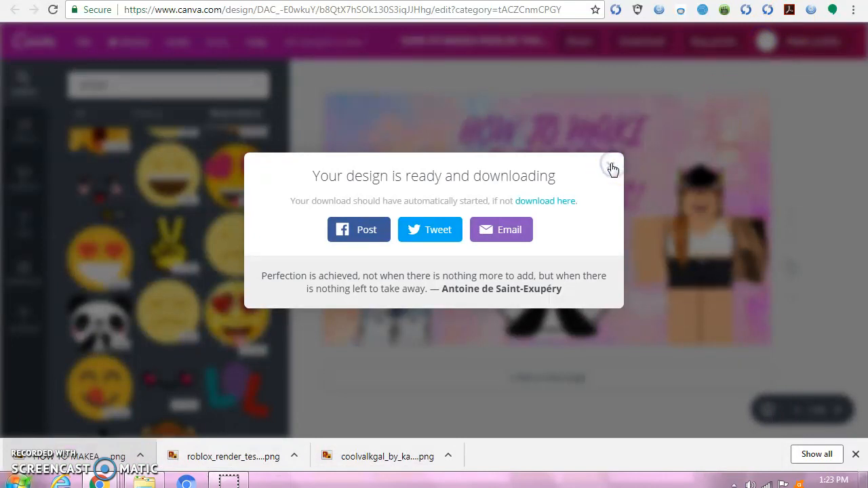